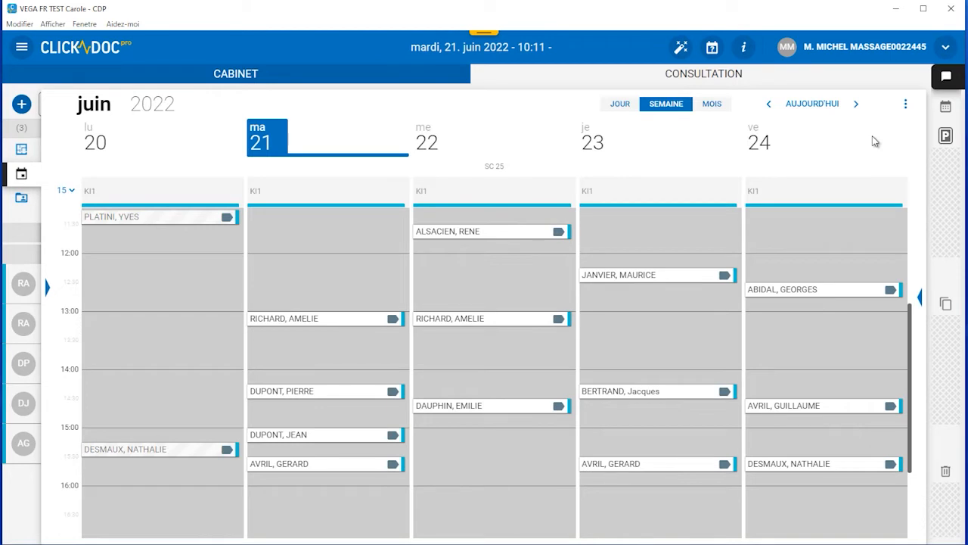
Create an appointment on 22/06/2022 at 13:30 for the existing patient found by surname and validate it.
{"action": "left_click", "coordinate": [555, 356]}
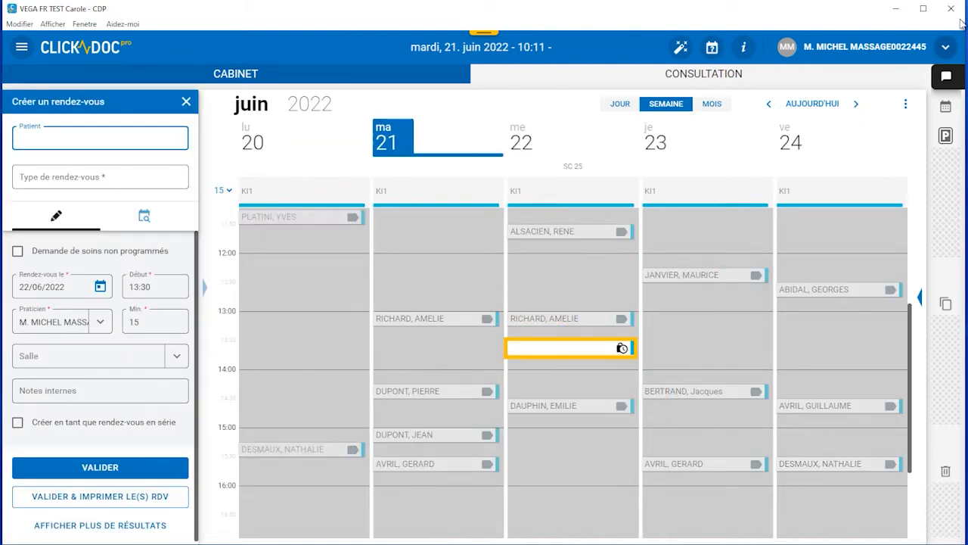
{"action": "type", "text": "Desmau"}
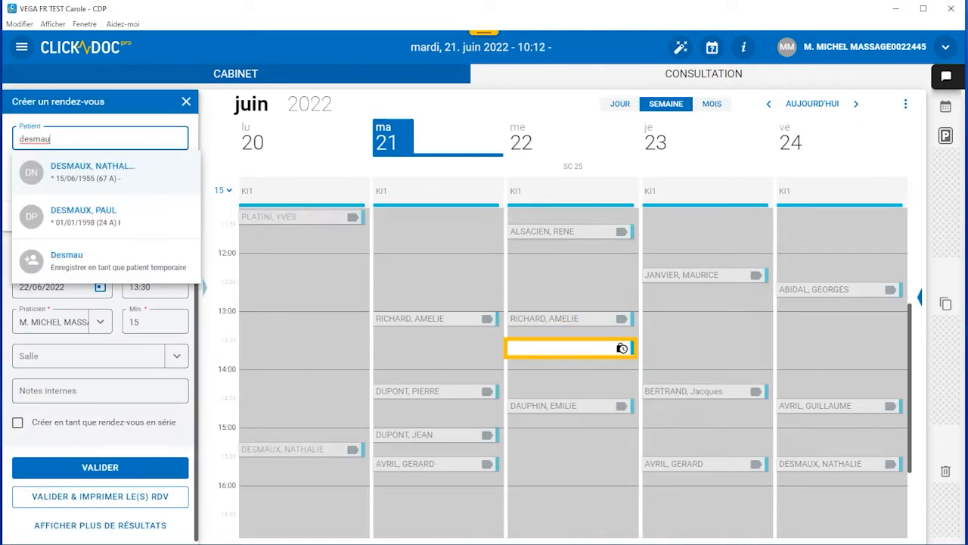
{"action": "left_click", "coordinate": [123, 170]}
{"action": "left_click", "coordinate": [32, 308]}
{"action": "left_click", "coordinate": [107, 469]}
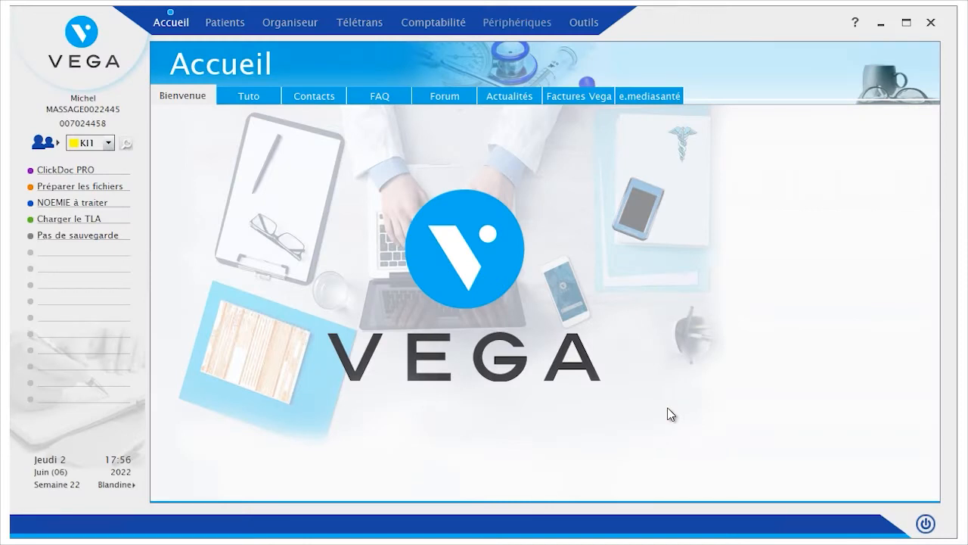
Switch to VEGA and view the sessions of the patient's AMS9.5 treatment prescribed on 02/06/2022.
{"action": "left_click", "coordinate": [86, 174]}
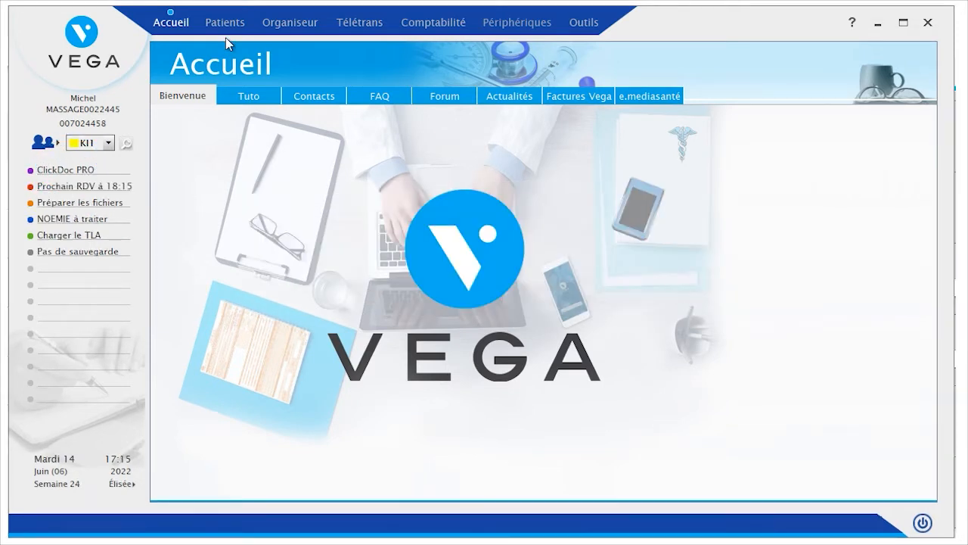
{"action": "left_click", "coordinate": [226, 37]}
{"action": "left_click", "coordinate": [297, 252]}
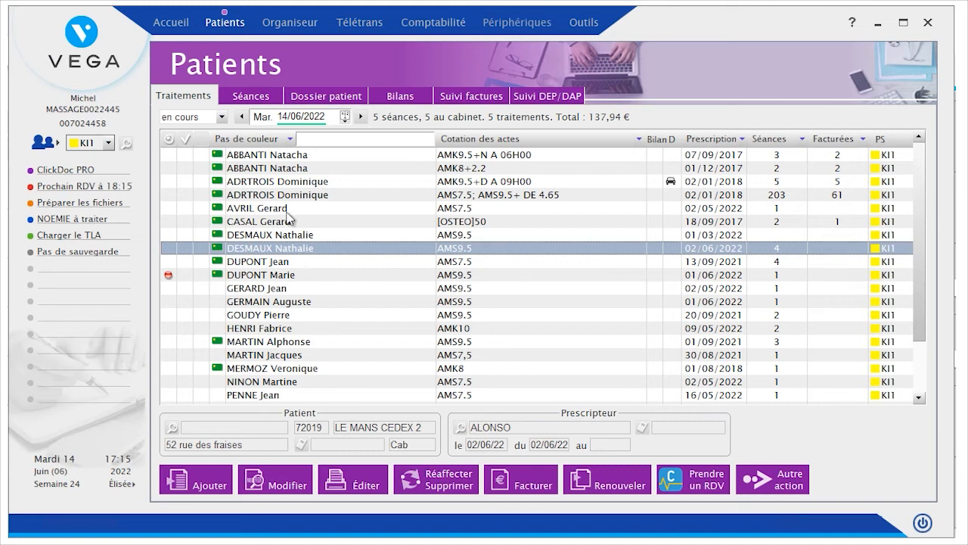
{"action": "left_click", "coordinate": [251, 96]}
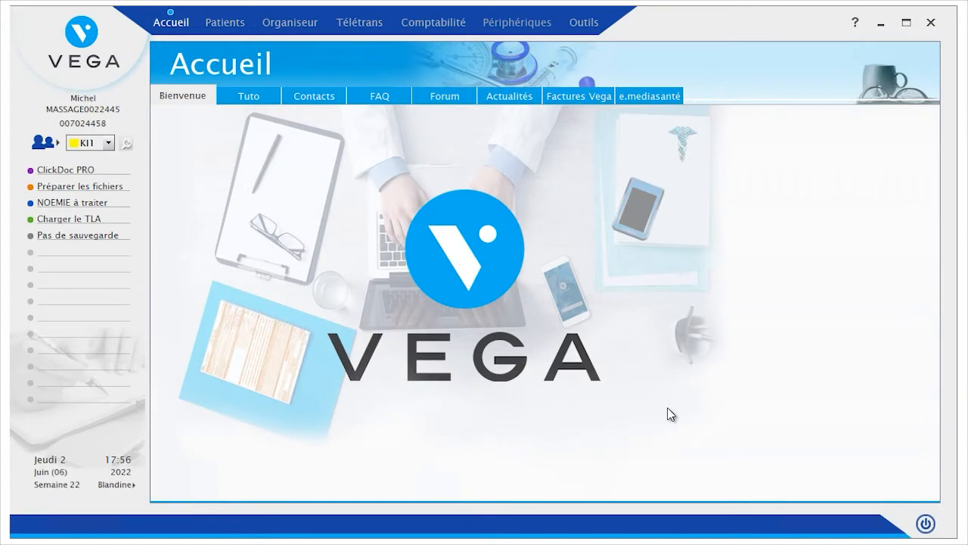
Refresh the list of ClickDoc PRO appointments to process in VEGA and select the 22/06/2022 13:30 appointment.
{"action": "left_click", "coordinate": [86, 172]}
{"action": "left_click", "coordinate": [304, 274]}
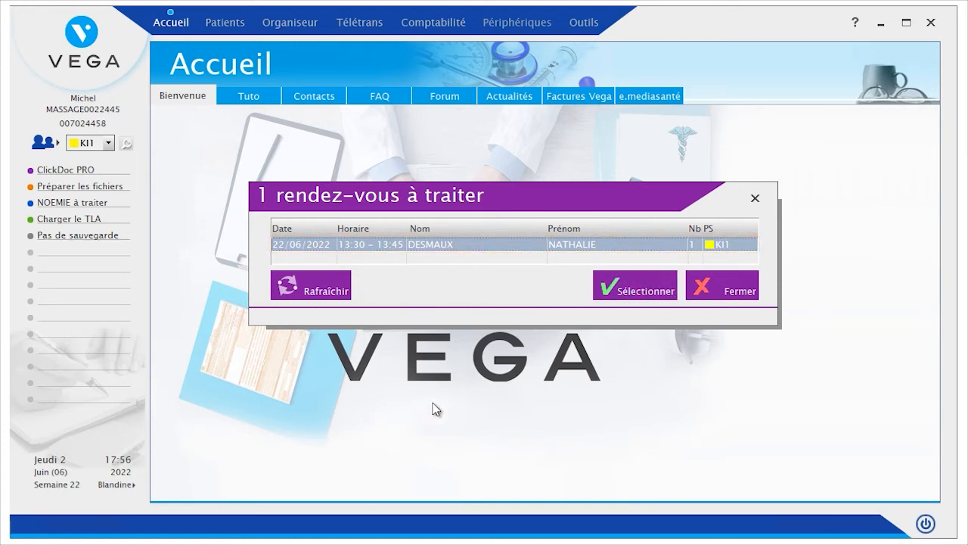
{"action": "left_click", "coordinate": [635, 286]}
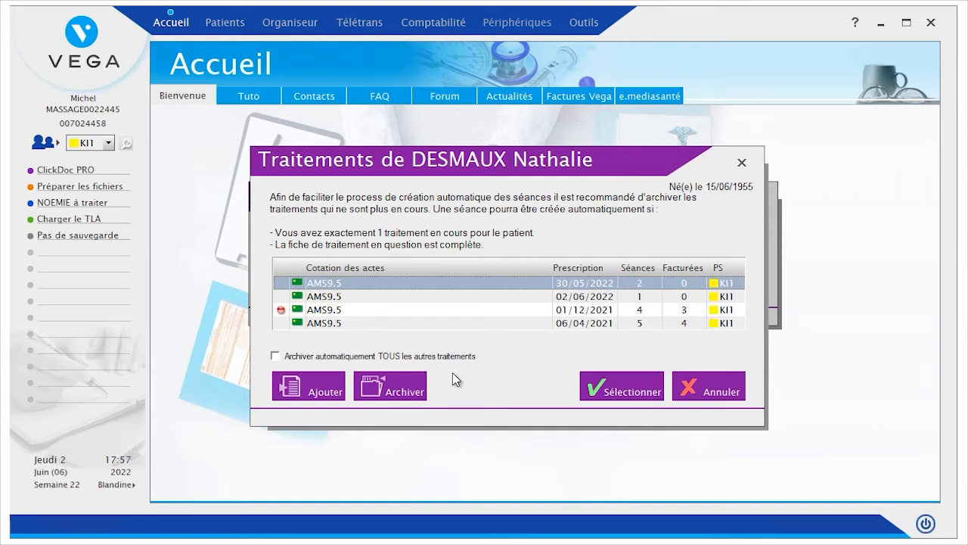
Link the appointment to the AMS9.5 treatment prescribed on 02/06/2022, archive all the patient's other treatments, and show the sessions.
{"action": "left_click", "coordinate": [278, 357]}
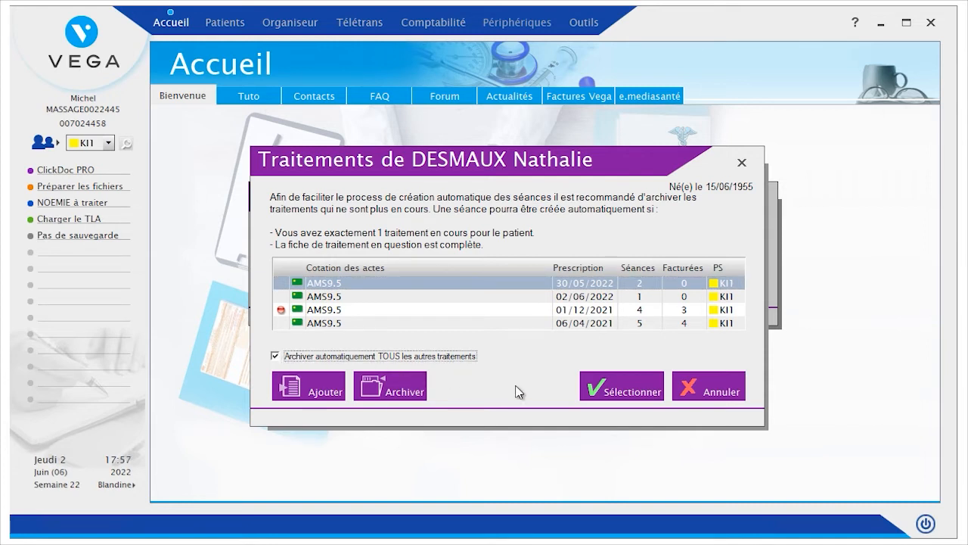
{"action": "left_click", "coordinate": [480, 296]}
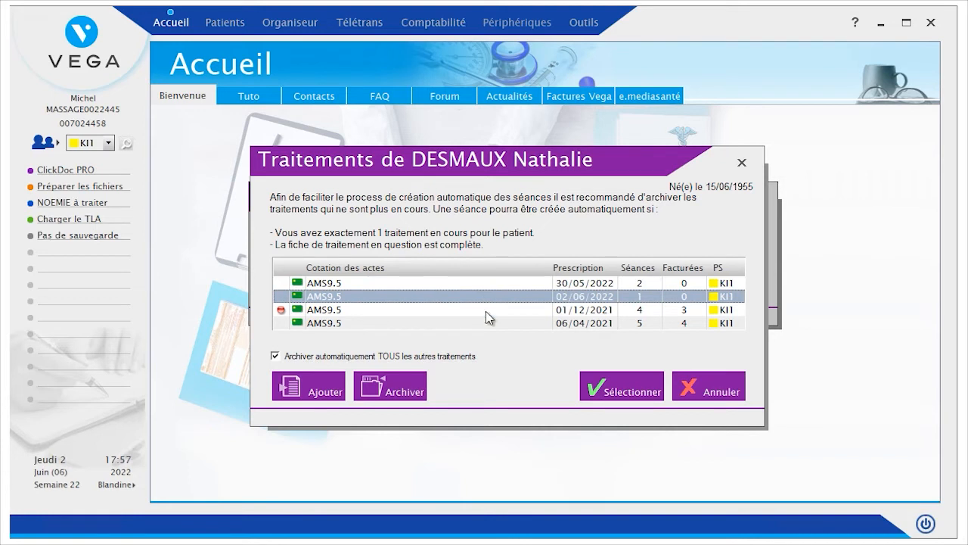
{"action": "left_click", "coordinate": [625, 407]}
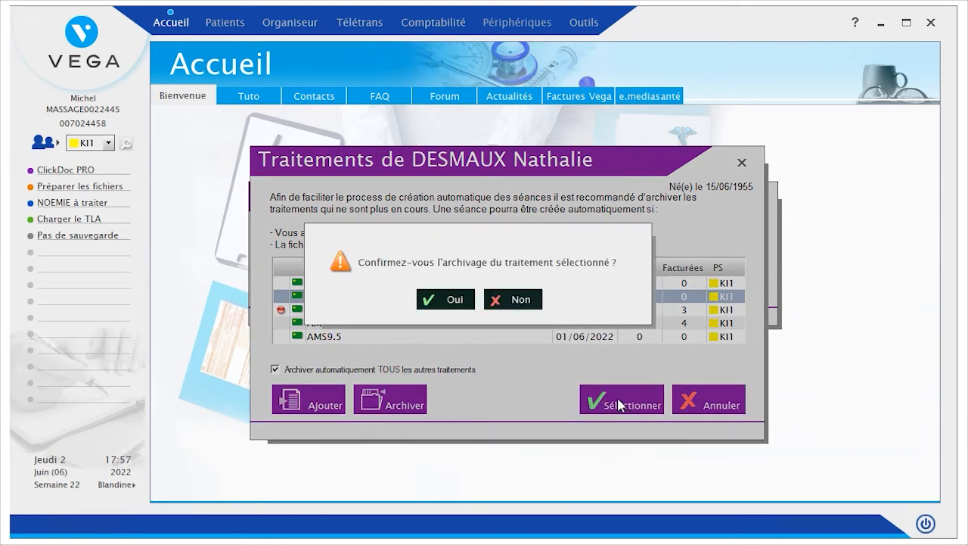
{"action": "left_click", "coordinate": [449, 300]}
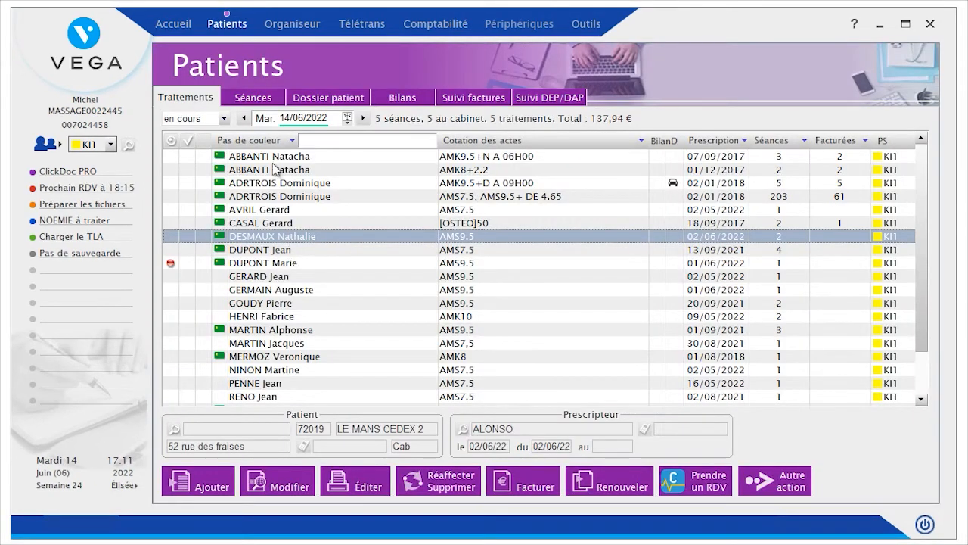
{"action": "left_click", "coordinate": [264, 99]}
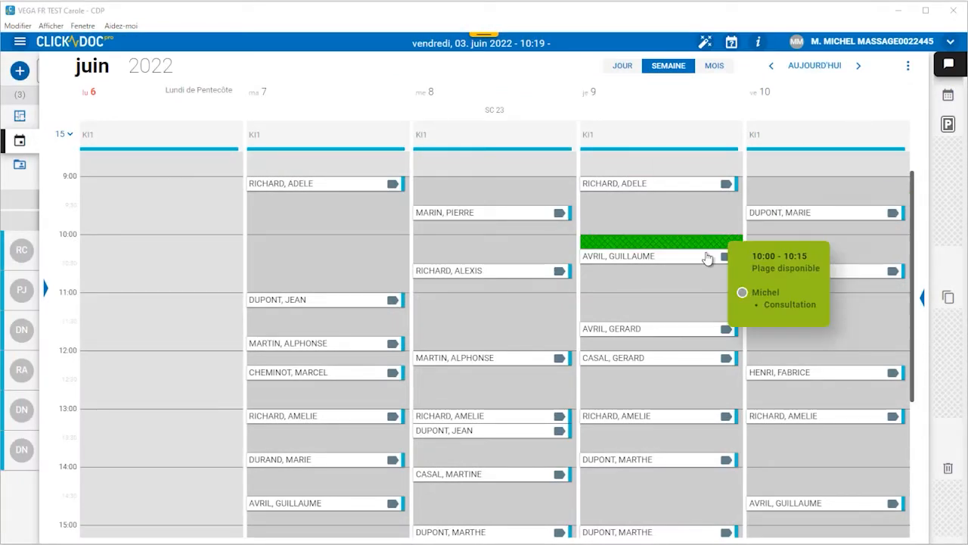
Switch to ClickDoc and book a 15-minute consultation for the new patient on 08/06/2022 at 11:15 in Salle de Consultation.
{"action": "left_click", "coordinate": [566, 318]}
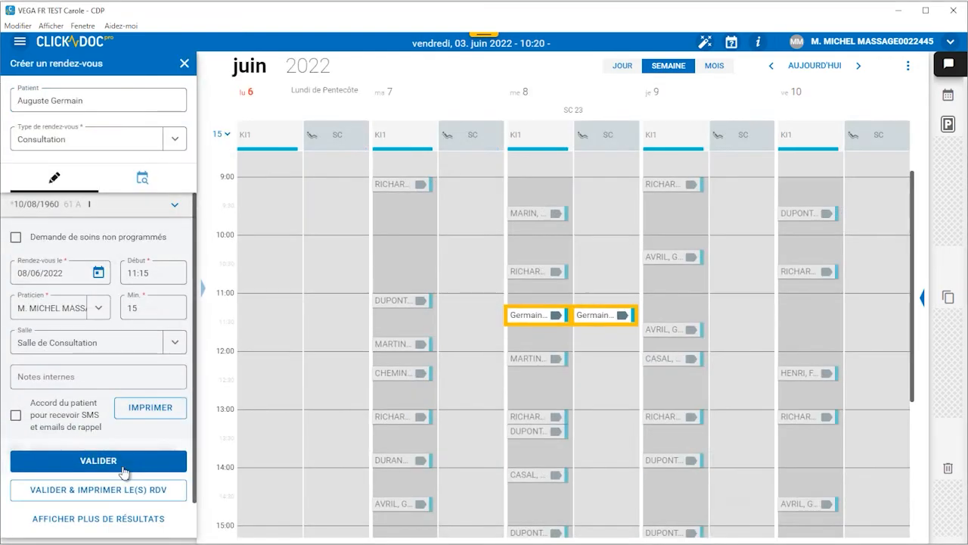
{"action": "left_click", "coordinate": [123, 471]}
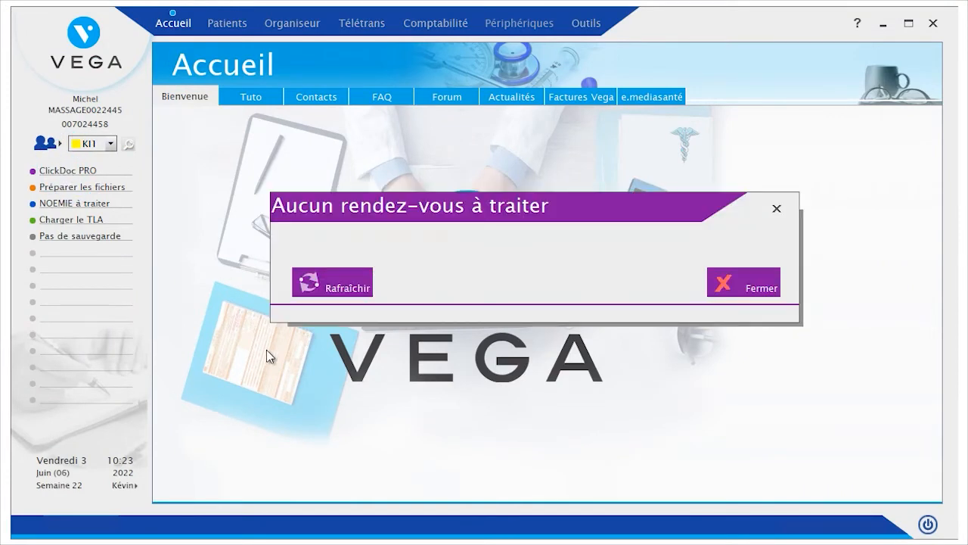
In VEGA, refresh the appointments to process, select the 08/06/2022 11:15 one and look through the existing beneficiaries for a match.
{"action": "left_click", "coordinate": [317, 281]}
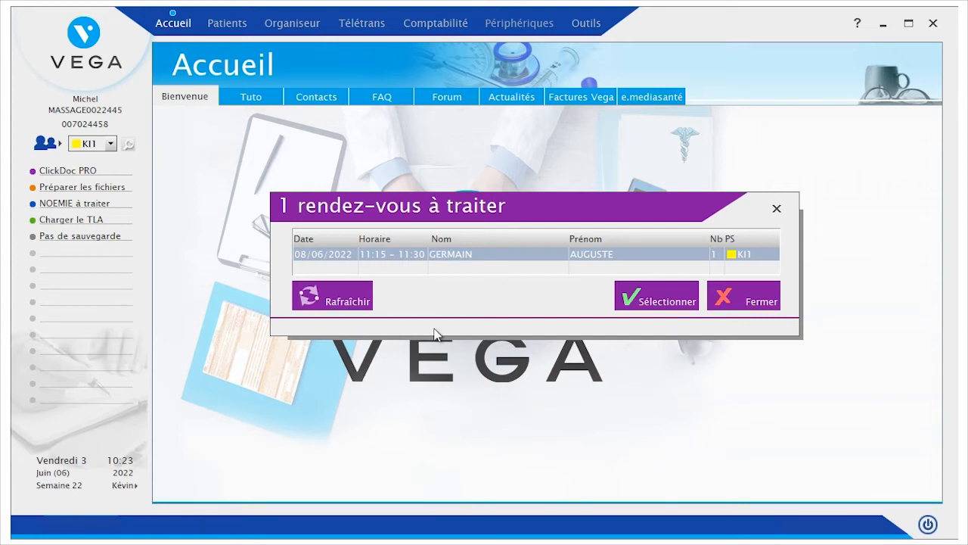
{"action": "left_click", "coordinate": [652, 300]}
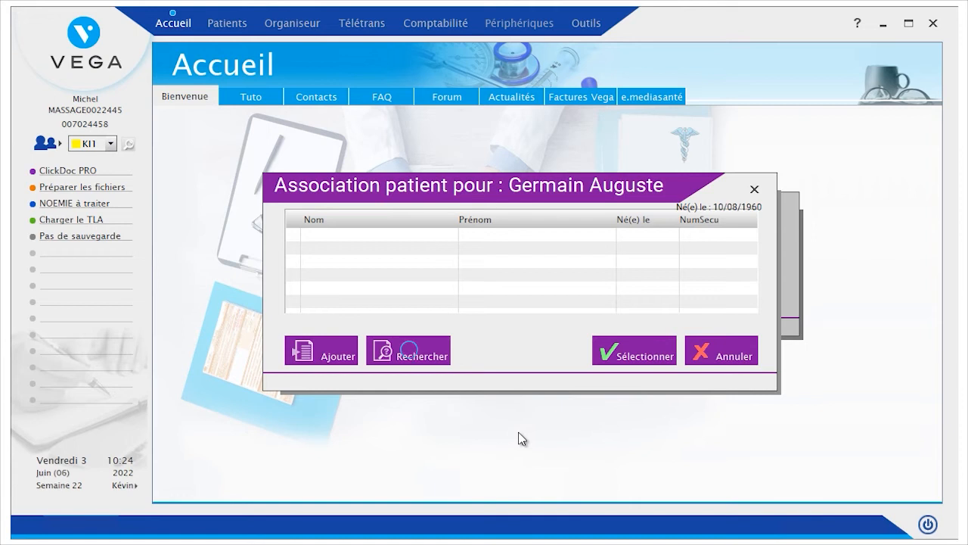
{"action": "left_click", "coordinate": [429, 354]}
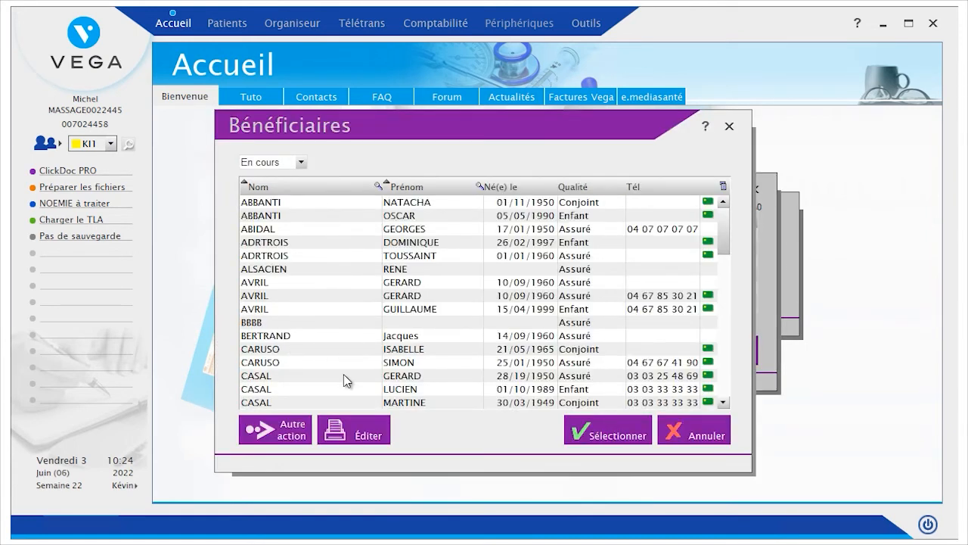
{"action": "left_click", "coordinate": [702, 436]}
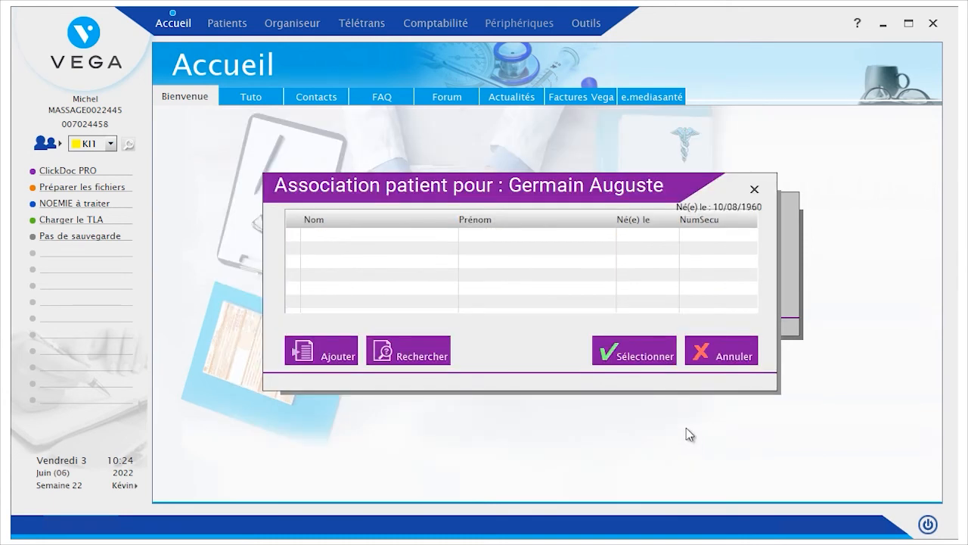
Add the unmatched patient as a new insured person and beneficiary, using the prefilled identity details.
{"action": "left_click", "coordinate": [336, 361]}
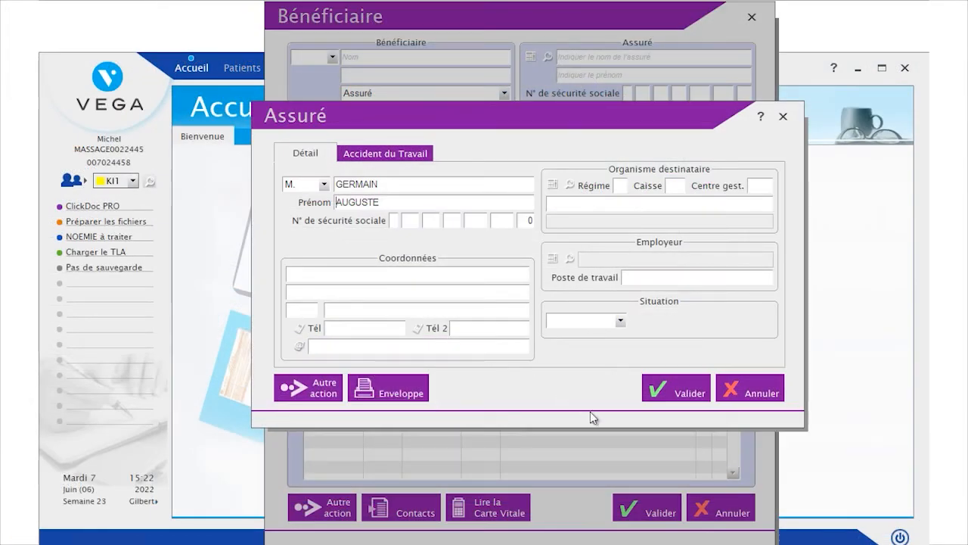
{"action": "left_click", "coordinate": [683, 400]}
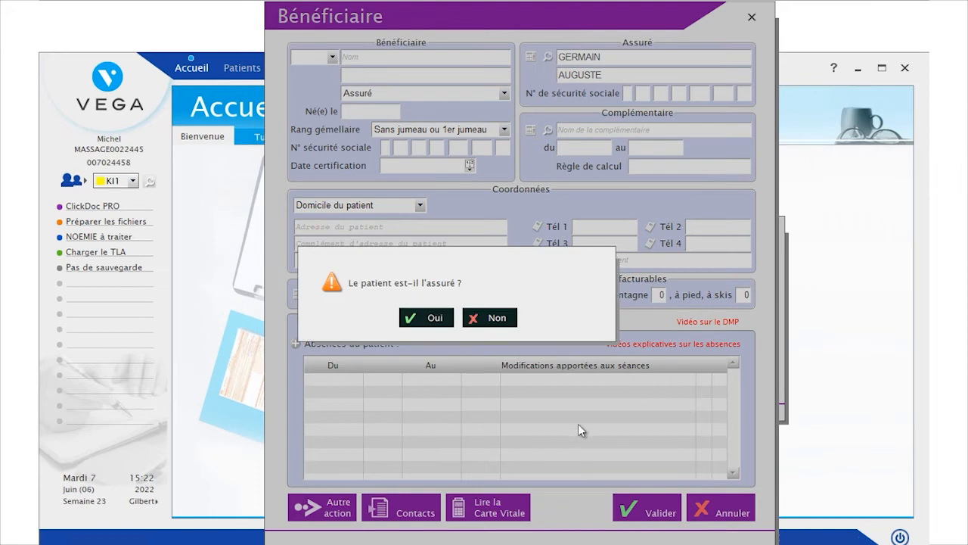
{"action": "left_click", "coordinate": [423, 319]}
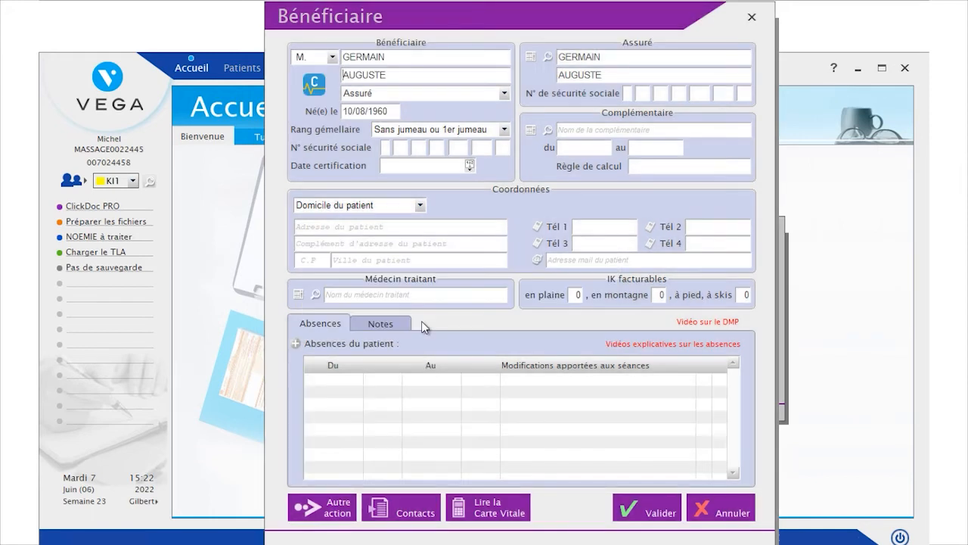
{"action": "left_click", "coordinate": [648, 513]}
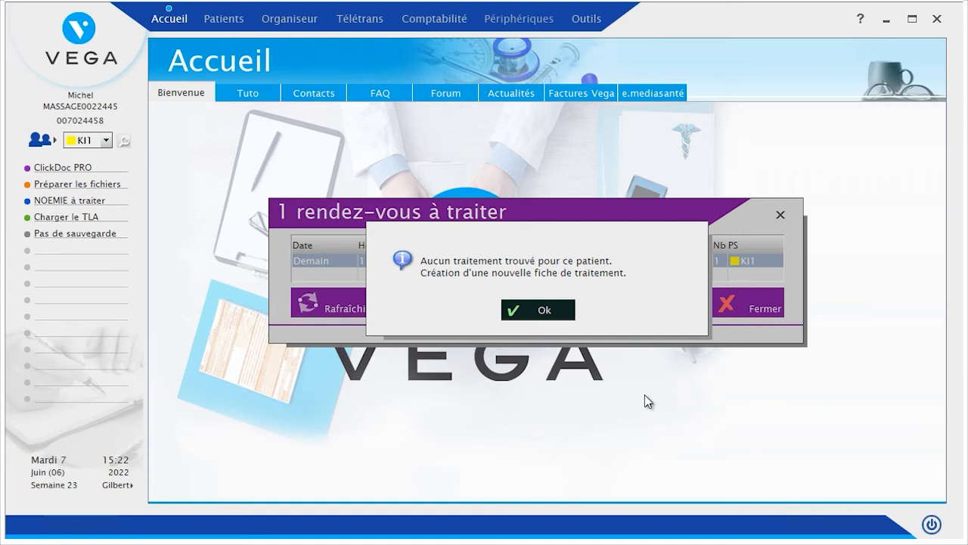
Create the new patient's treatment prescribed on 01/06/2022 with the AMS 9.5 model, and show its sessions.
{"action": "left_click", "coordinate": [548, 311]}
{"action": "left_click", "coordinate": [317, 185]}
{"action": "left_click", "coordinate": [259, 227]}
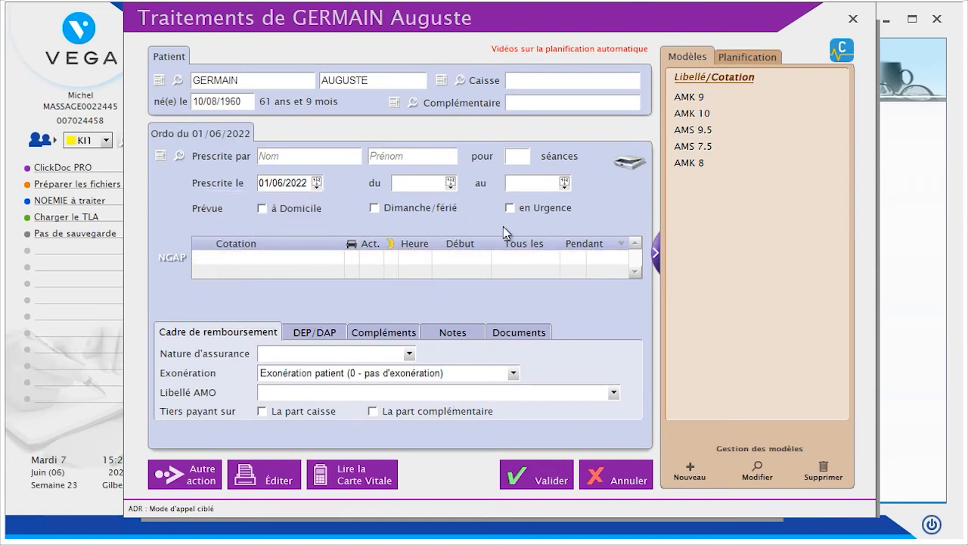
{"action": "left_click", "coordinate": [809, 127]}
{"action": "left_click", "coordinate": [521, 480]}
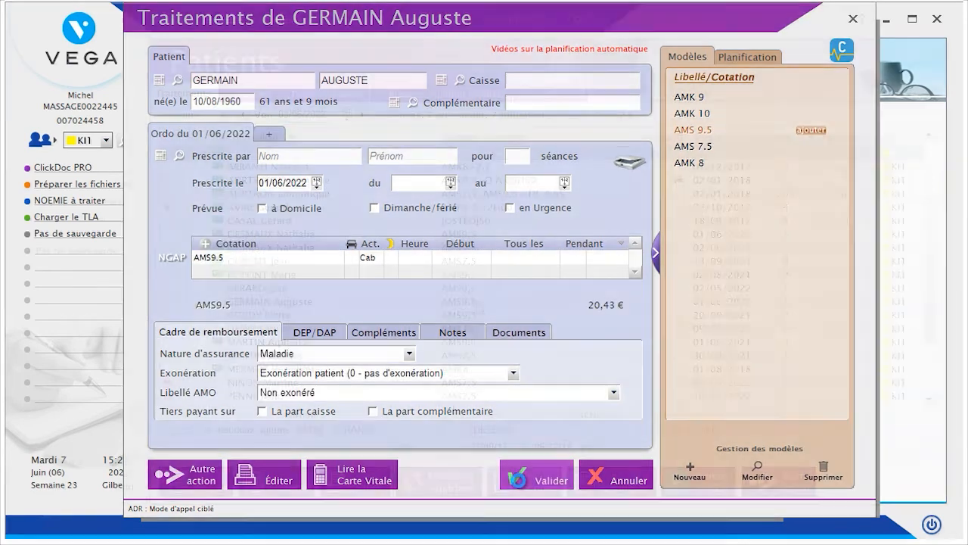
{"action": "left_click", "coordinate": [412, 301]}
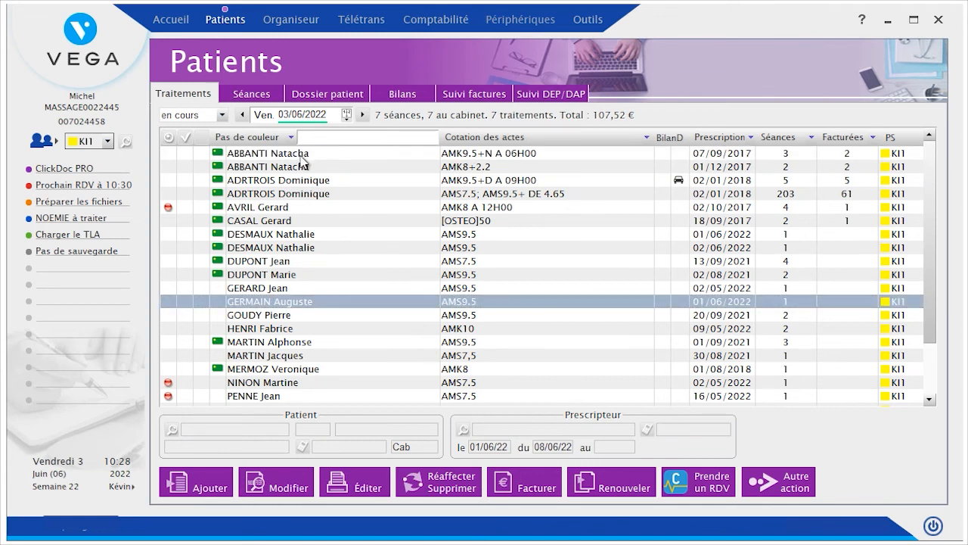
{"action": "left_click", "coordinate": [267, 97]}
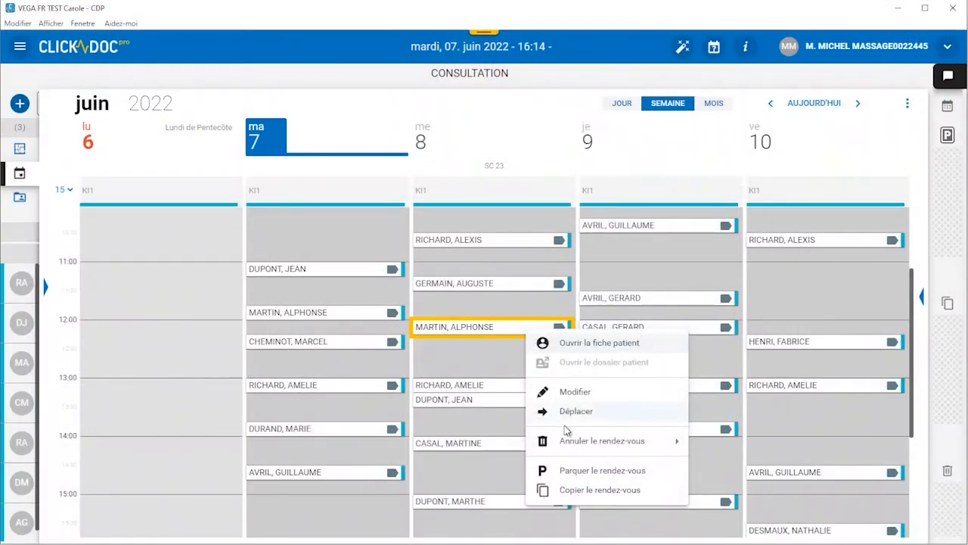
Switch to ClickDoc and cancel the 12:00 appointment on Wednesday 8 June at the patient's request.
{"action": "mouse_move", "coordinate": [570, 442]}
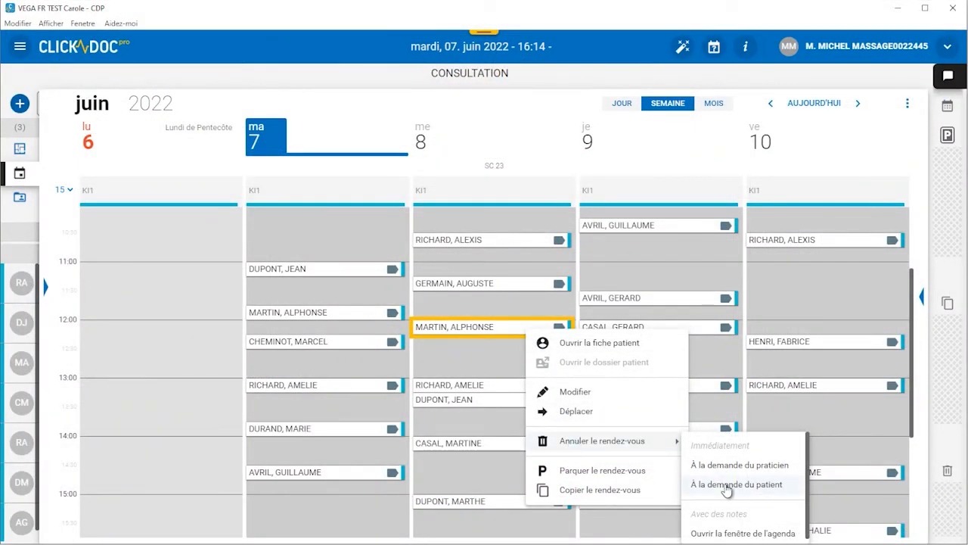